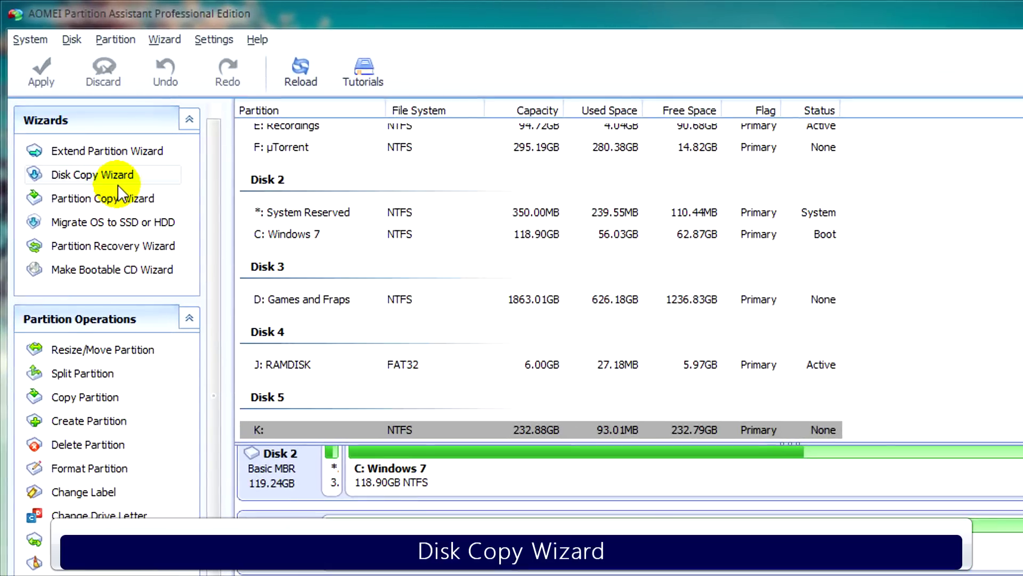
Launch the Disk Copy Wizard and continue with the Copy Disk Quickly method
left_click(94, 174)
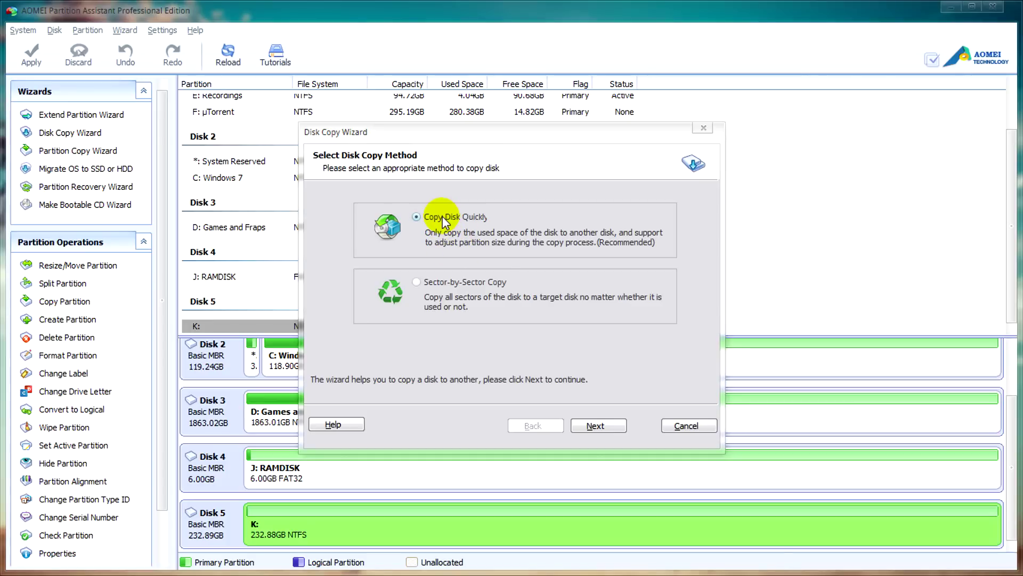
left_click(594, 426)
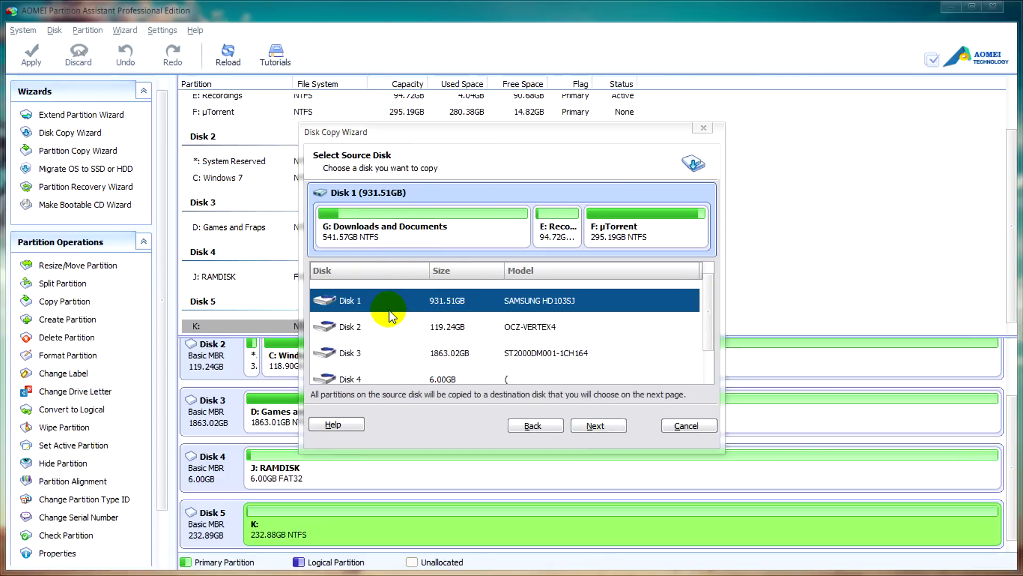
Pick Disk 2 as source and Disk 5 as destination, confirming Disk 5's data will be wiped
left_click(441, 326)
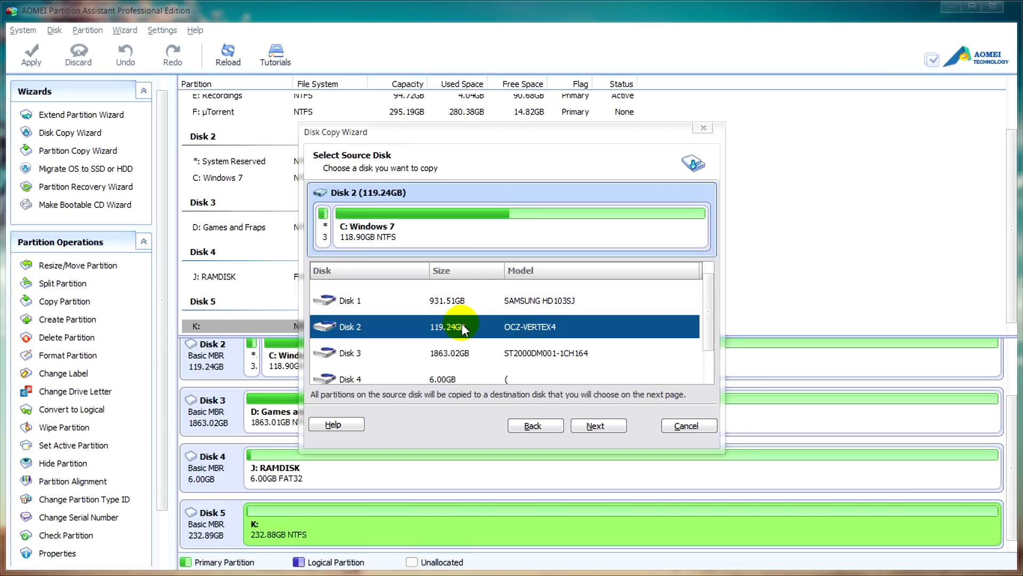
left_click(613, 427)
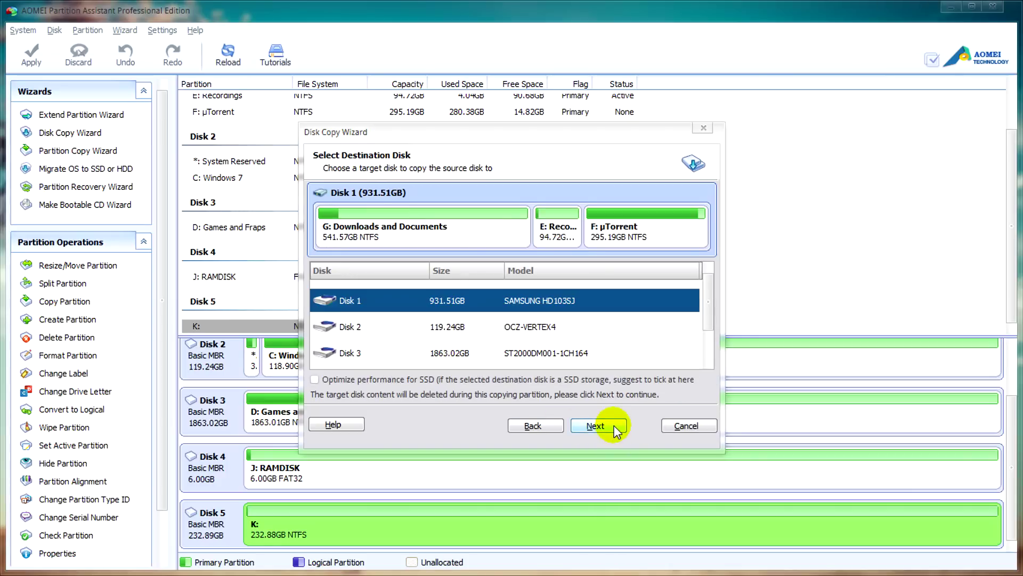
left_click(414, 324)
scroll(424, 332, "down", 1)
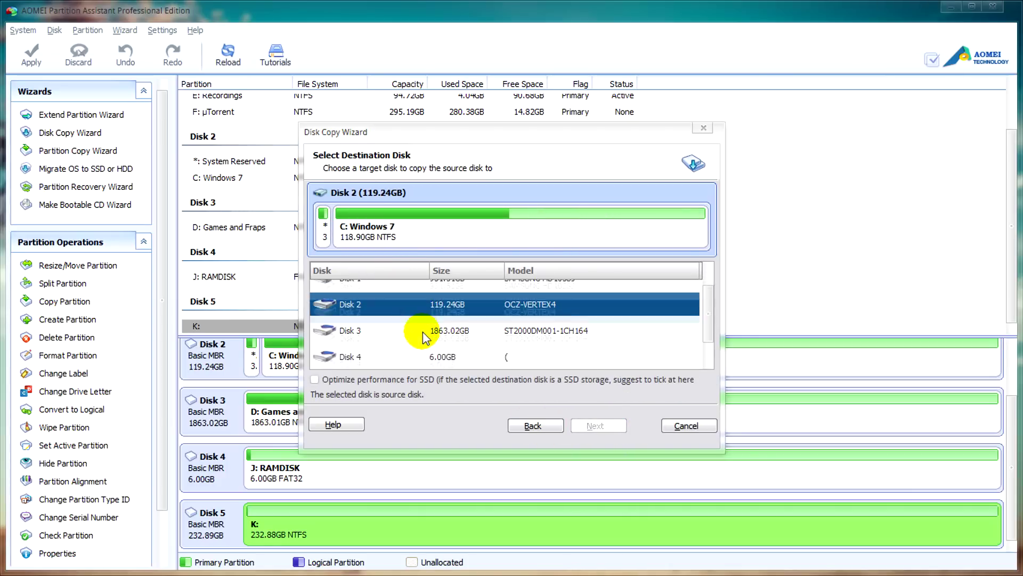
scroll(423, 331, "down", 2)
left_click(445, 360)
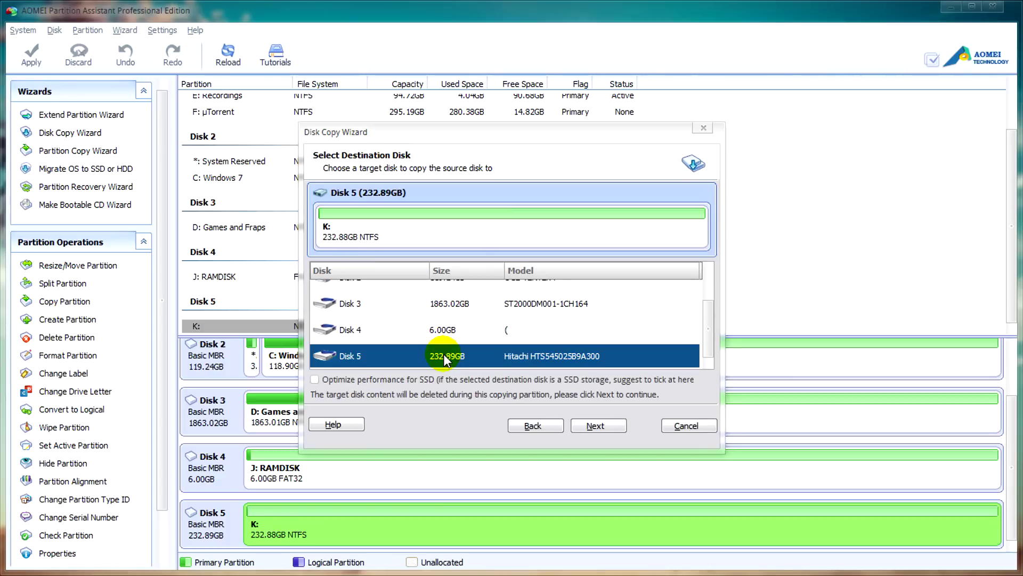
left_click(604, 427)
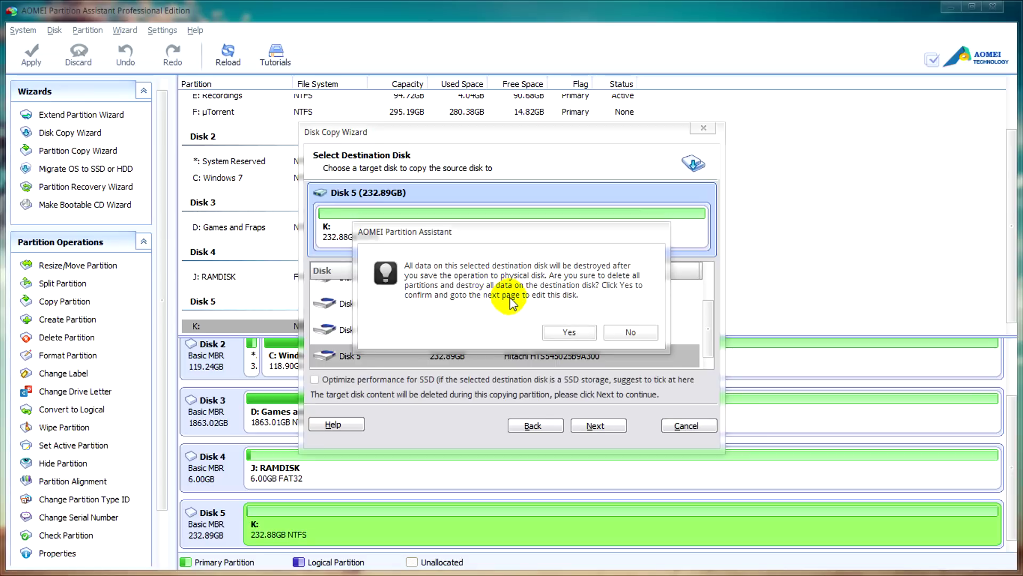
left_click(563, 339)
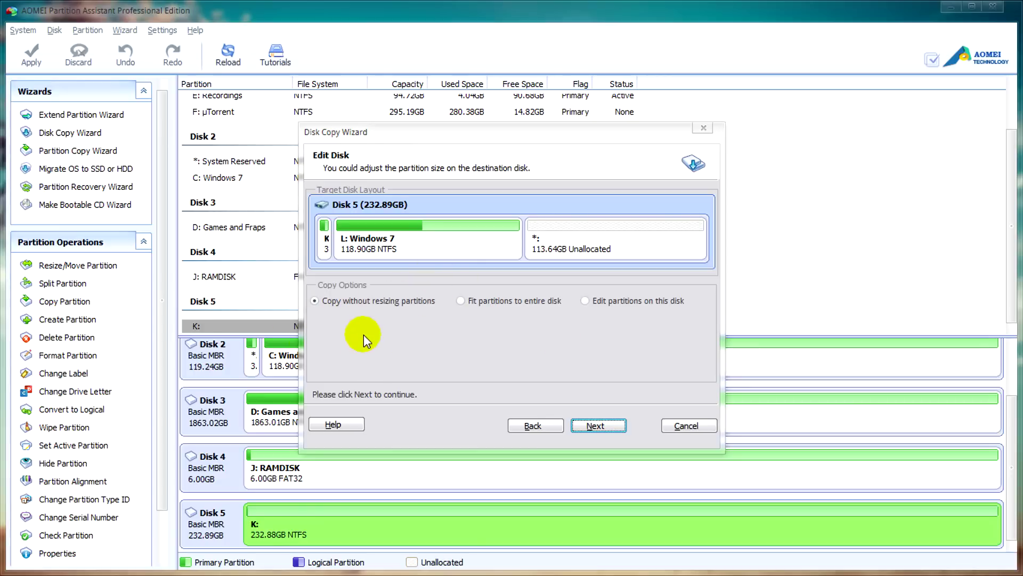
Try fitting partitions to the disk and manually resizing K System Reserved to 265.70MB
left_click(540, 247)
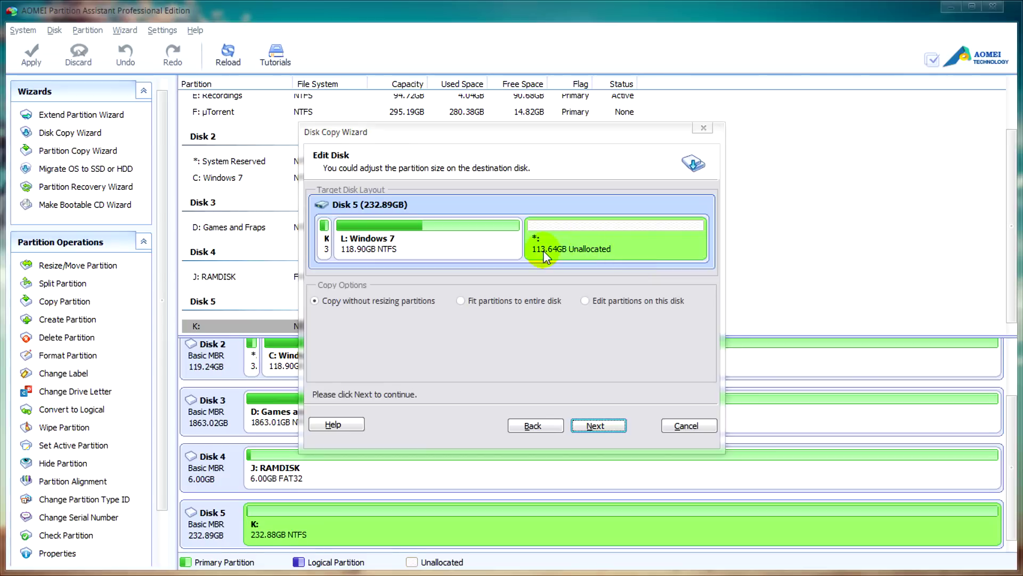
left_click(514, 301)
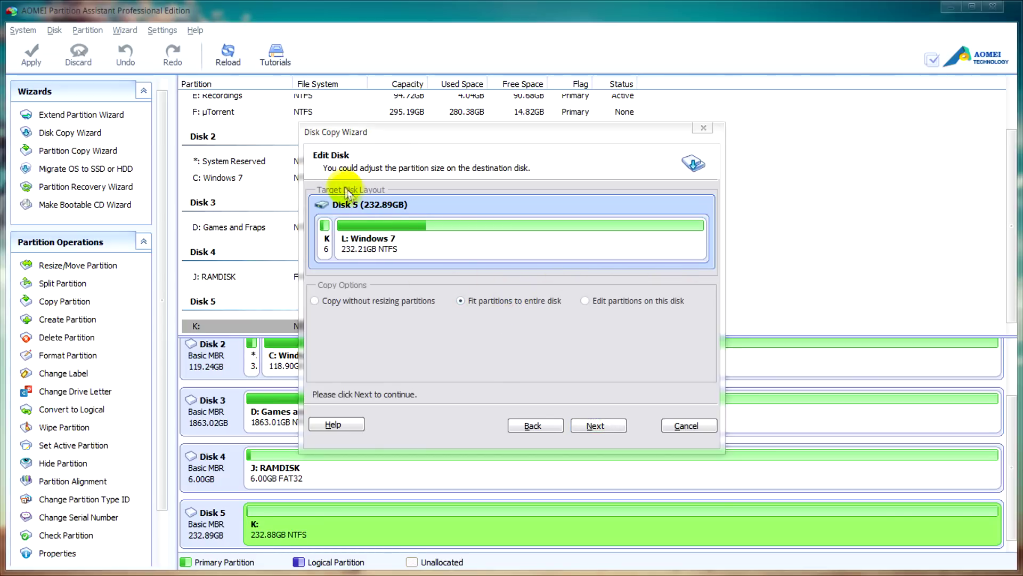
left_click(405, 241)
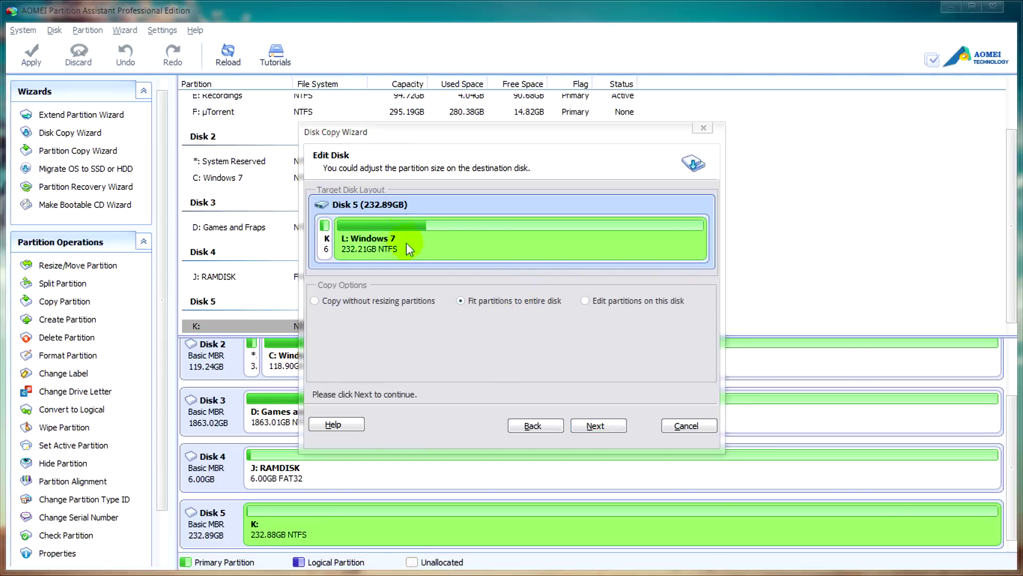
left_click(327, 245)
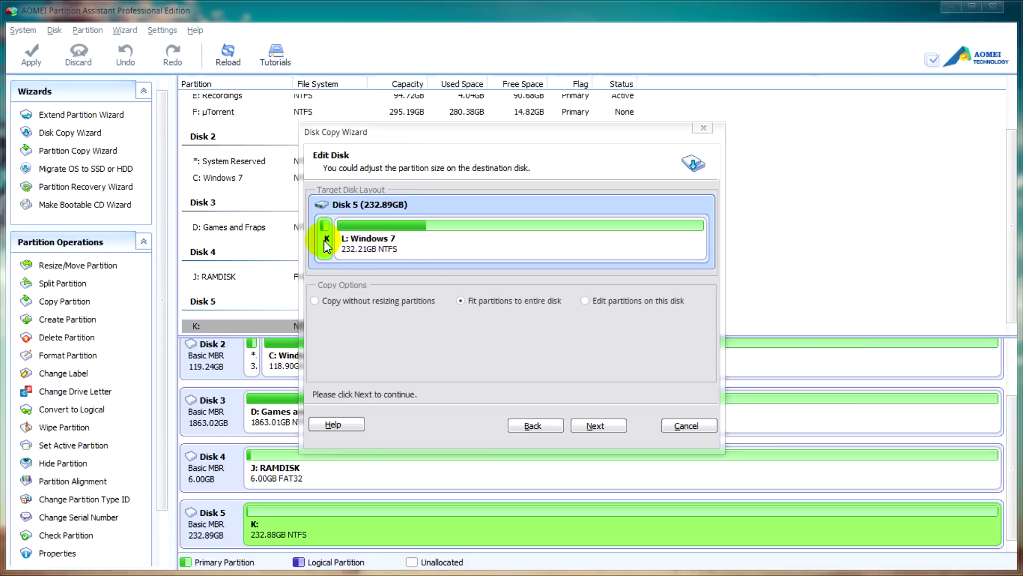
left_click(584, 300)
left_click_drag(705, 345, 757, 354)
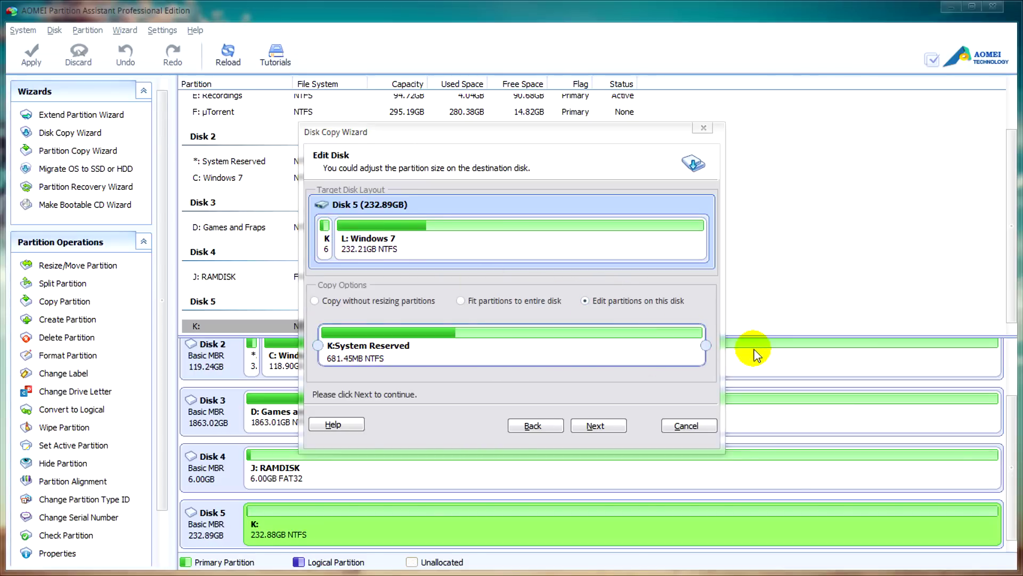
Switch to Copy without resizing partitions and finish the wizard to queue the disk copy
left_click(352, 304)
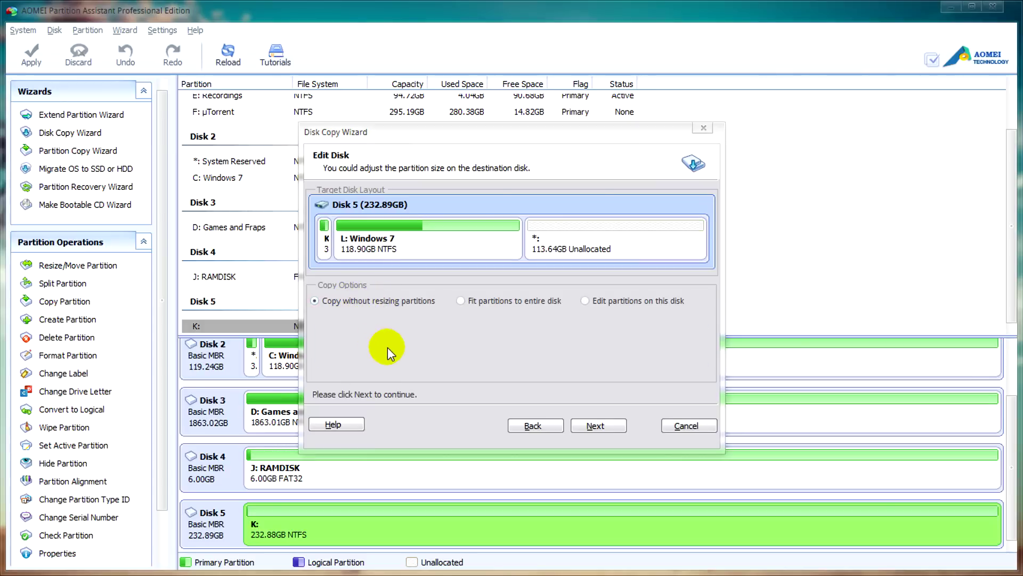
left_click(592, 426)
left_click(590, 426)
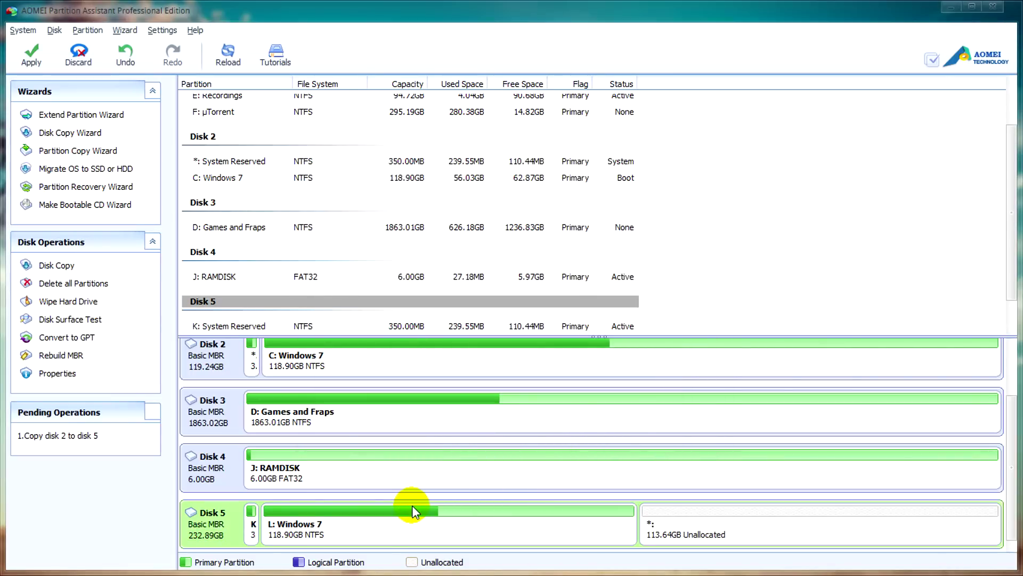
Apply the queued Disk 2 to Disk 5 copy, then select Disk 5's unallocated space
left_click(33, 55)
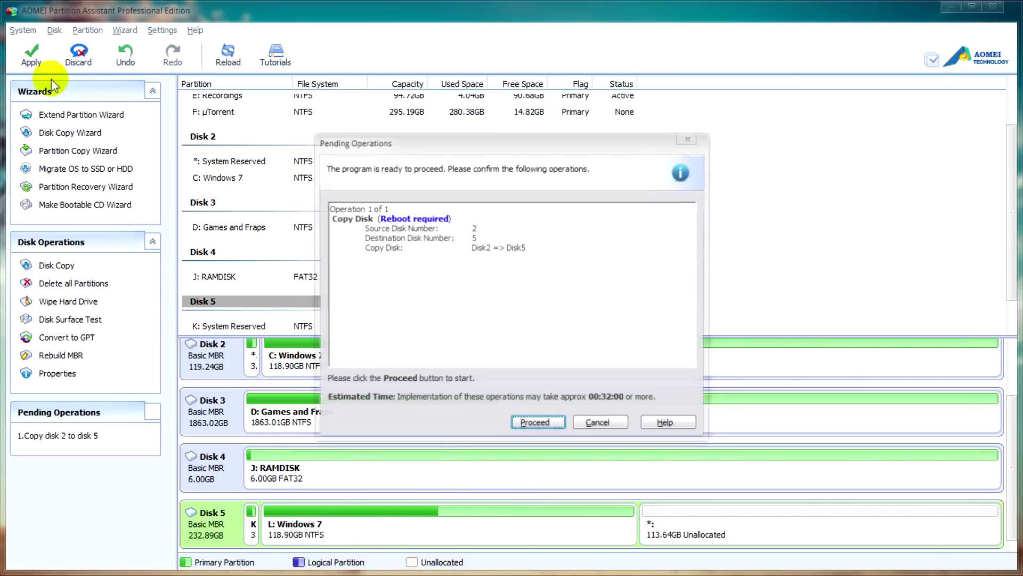
left_click(529, 420)
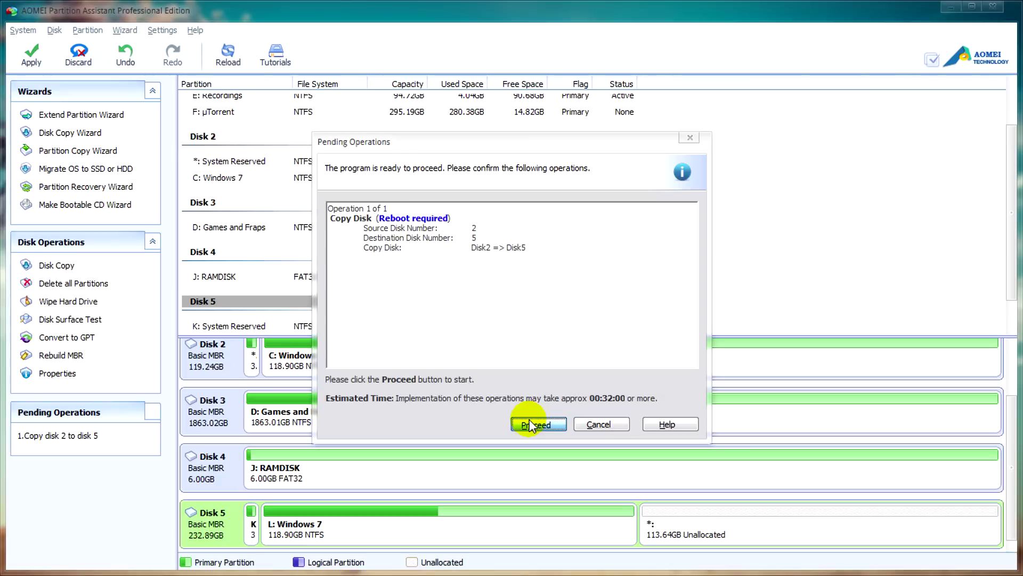
left_click(699, 513)
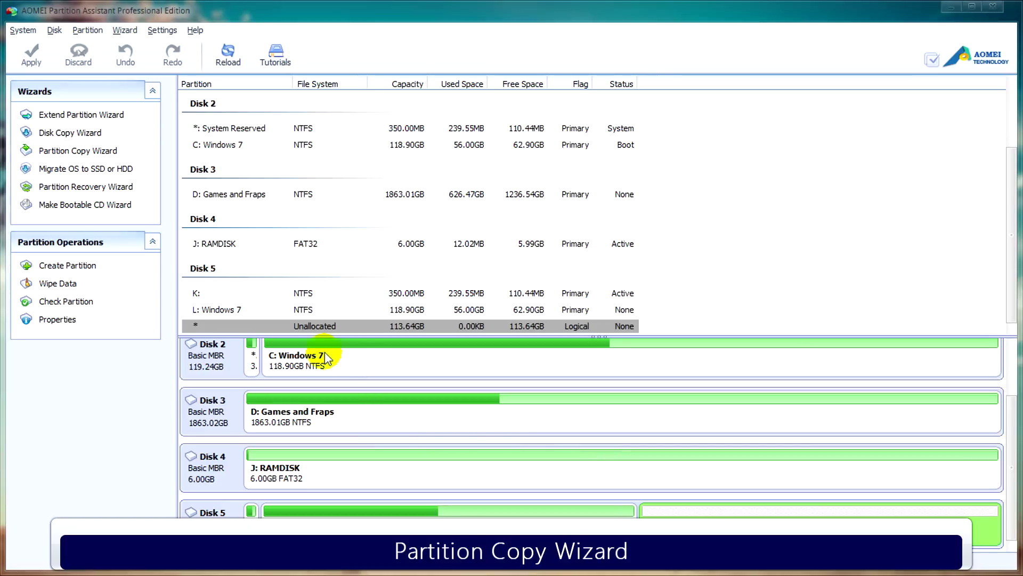
Start the Partition Copy Wizard with Copy Partition Quickly and select F: µTorrent as source
left_click(78, 151)
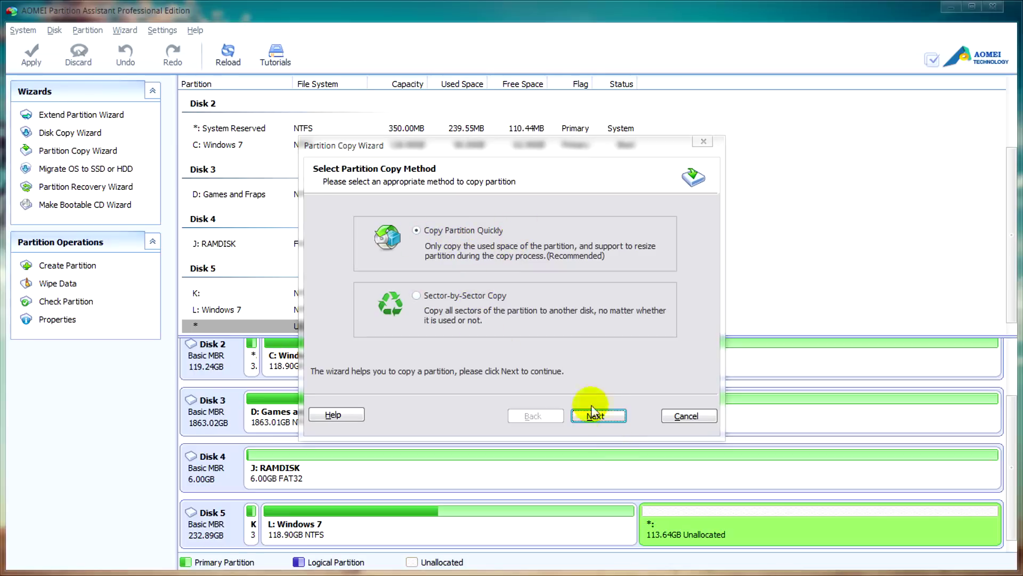
left_click(606, 417)
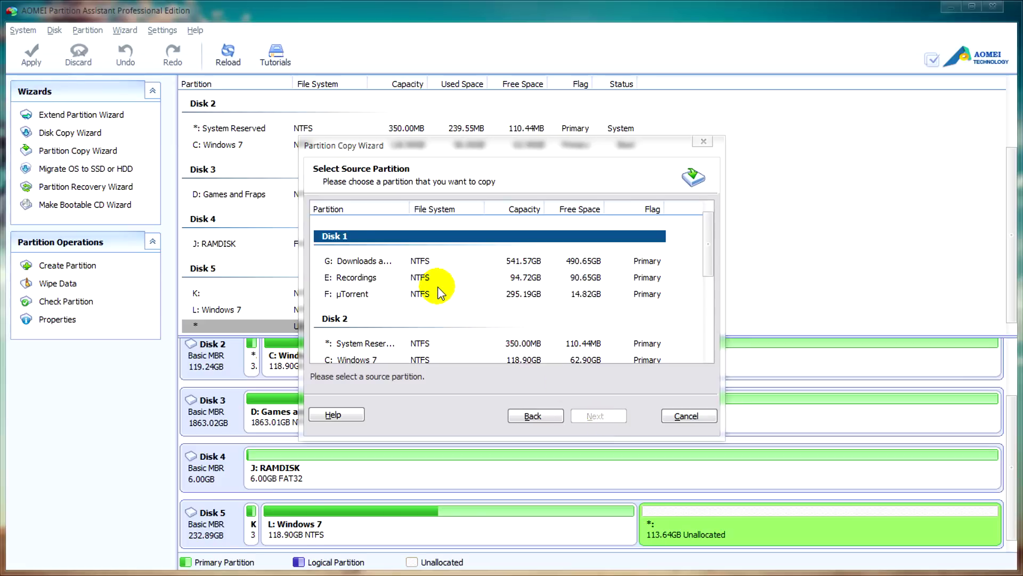
left_click(438, 293)
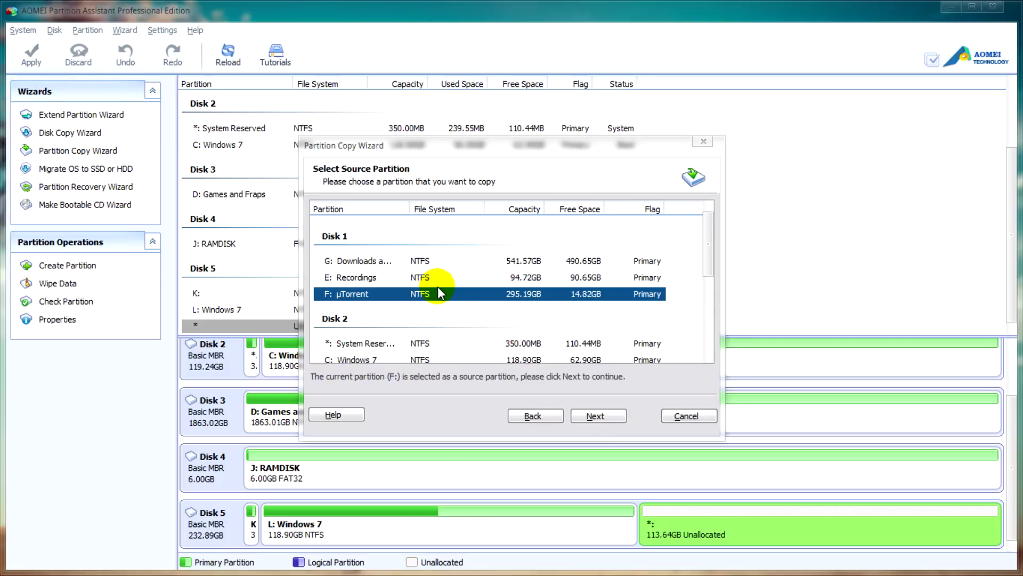
Set E: Recordings as source and Disk 5's 113.64GB unallocated space as destination
left_click(438, 277)
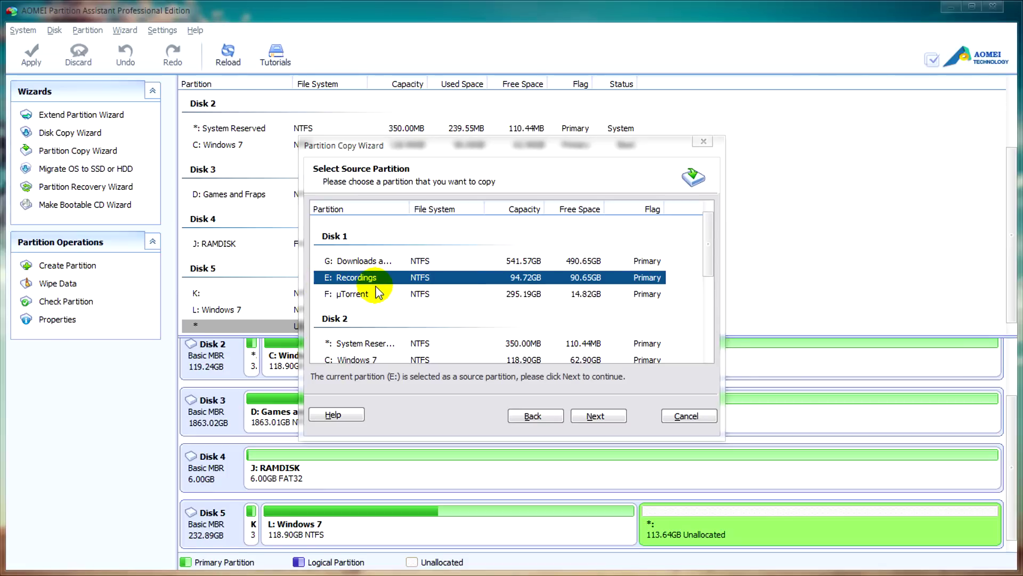
left_click(591, 415)
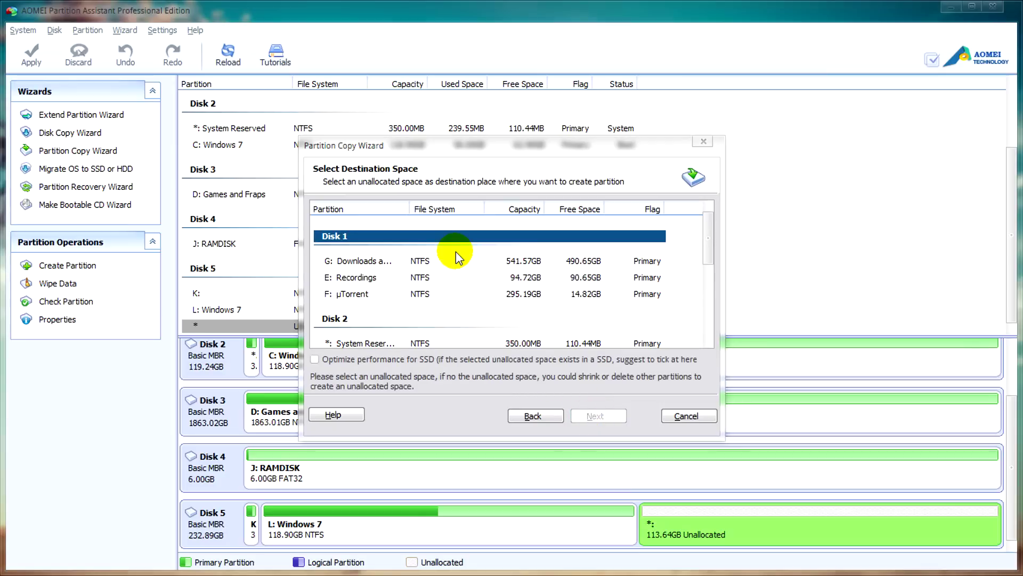
scroll(461, 259, "down", 2)
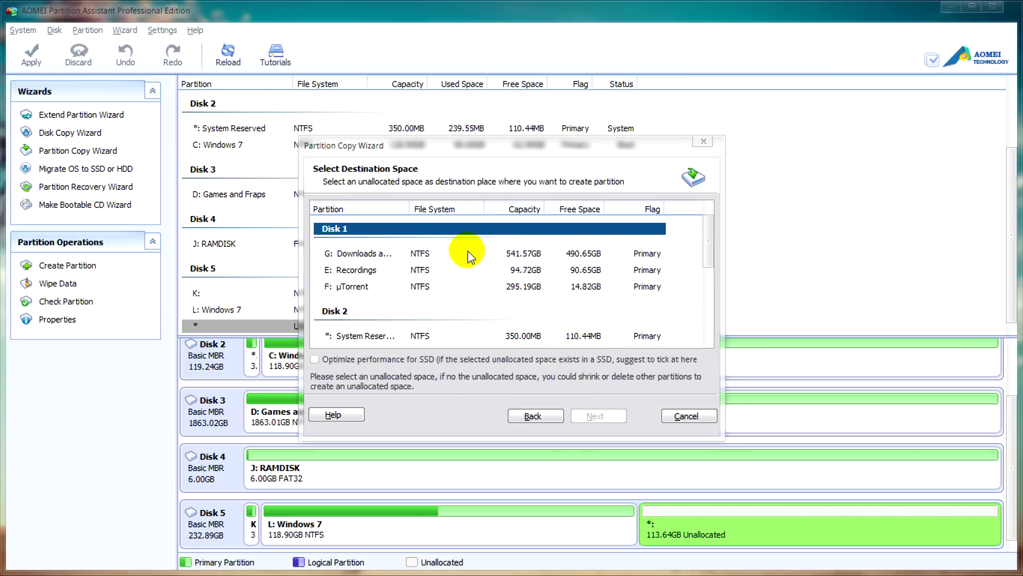
scroll(467, 269, "down", 4)
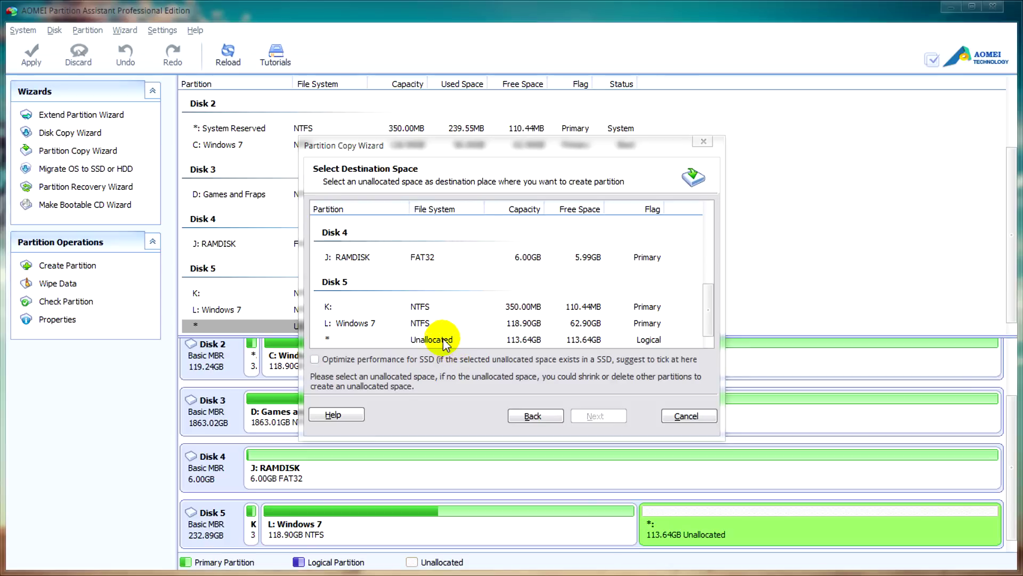
left_click(416, 340)
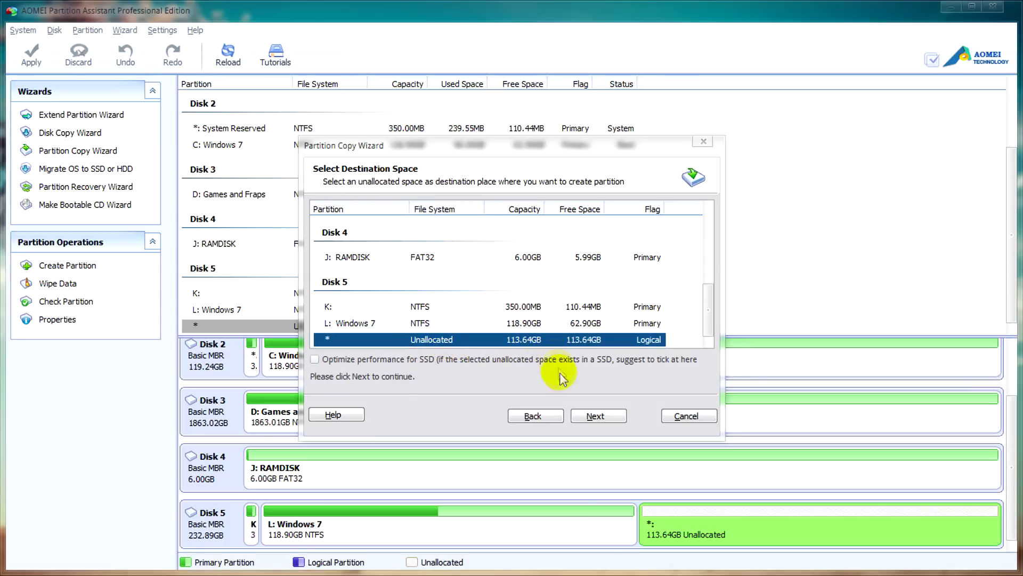
left_click(608, 420)
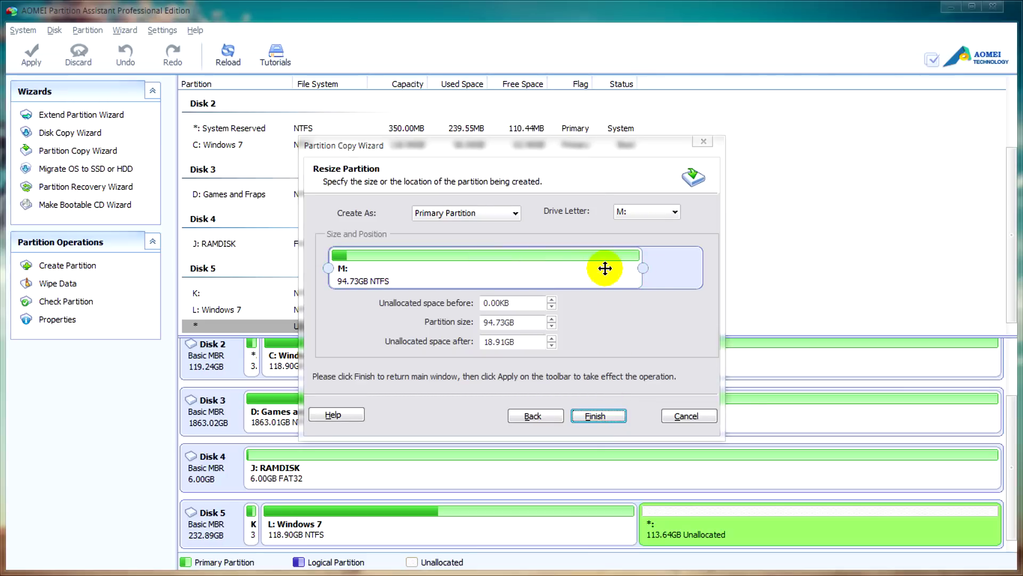
Size the new partition to 41.76GB as a primary partition with drive letter M:, and finish
left_click_drag(645, 266, 477, 268)
left_click(484, 216)
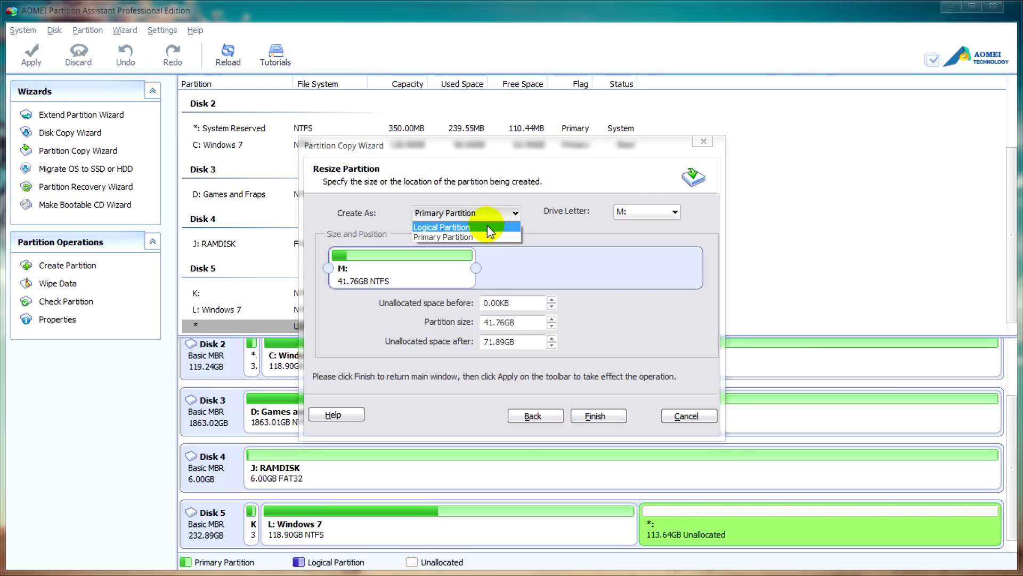
left_click(492, 238)
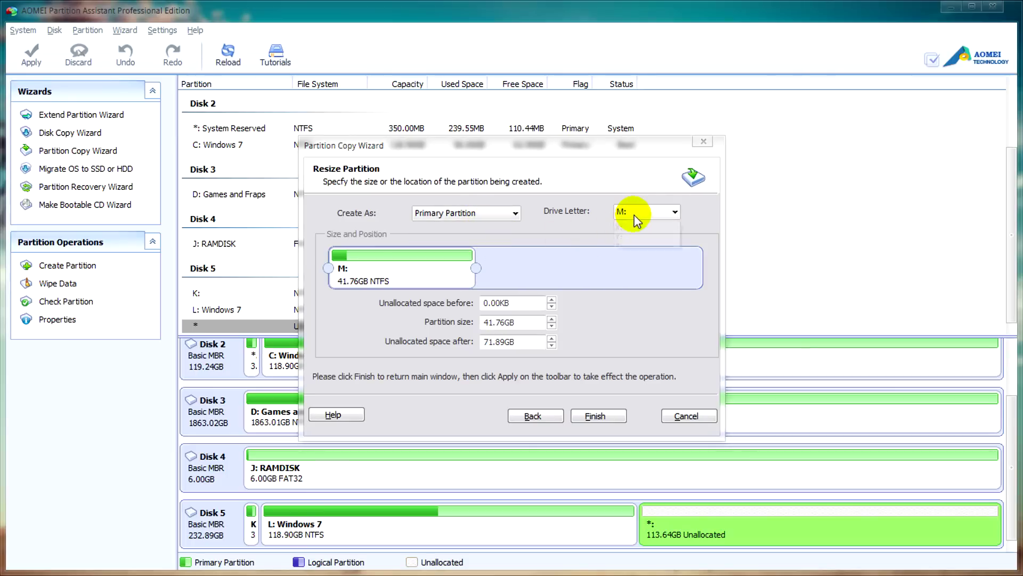
left_click(673, 212)
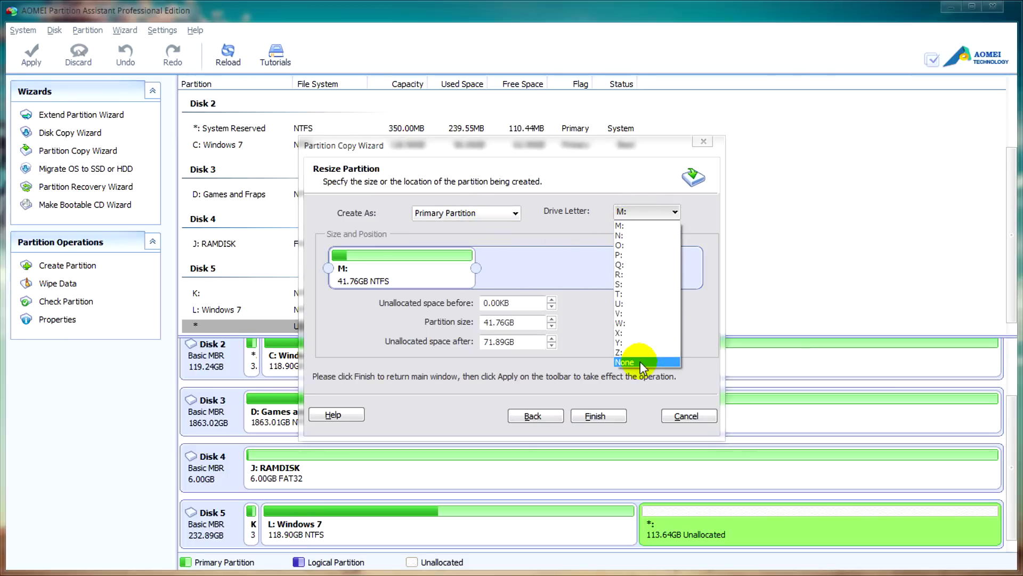
left_click(628, 226)
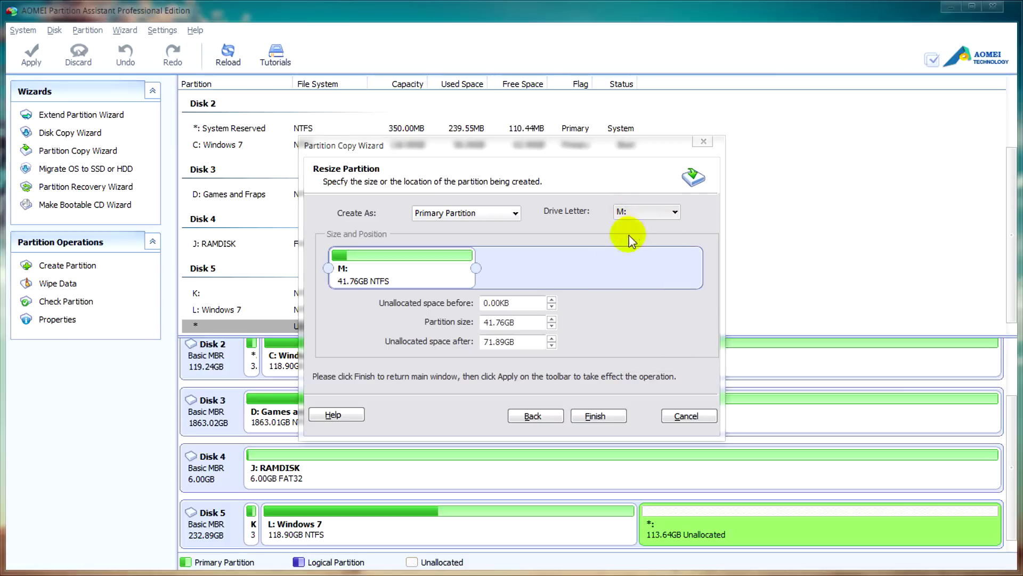
left_click(588, 412)
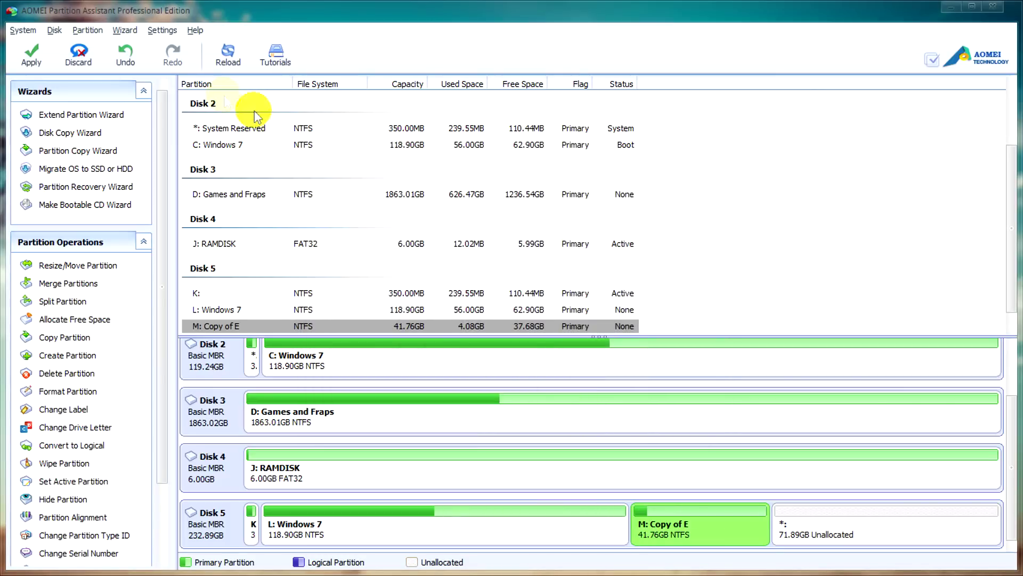
Apply the pending E: to M: partition copy and confirm starting it
left_click(34, 62)
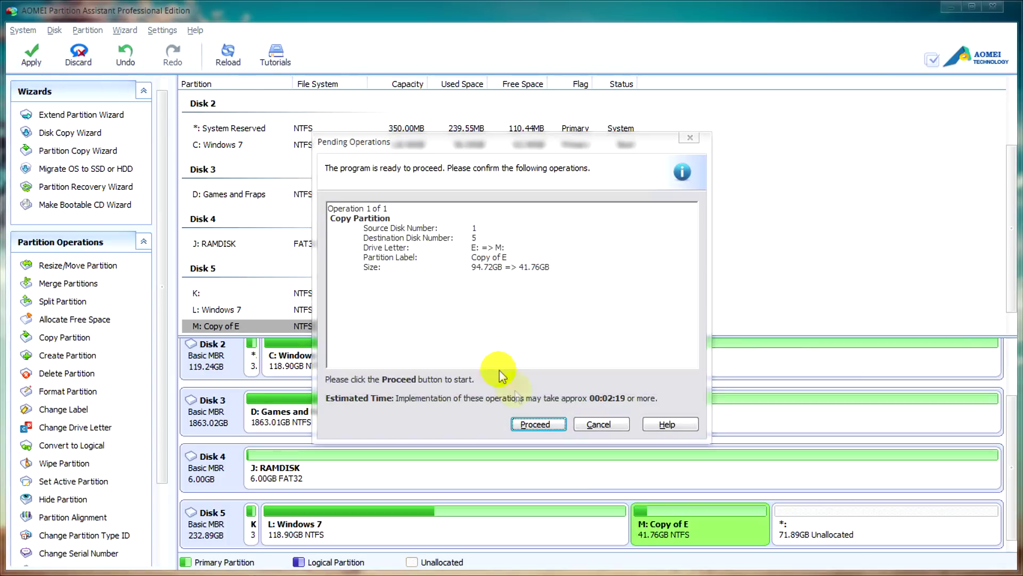
left_click(535, 424)
left_click(502, 327)
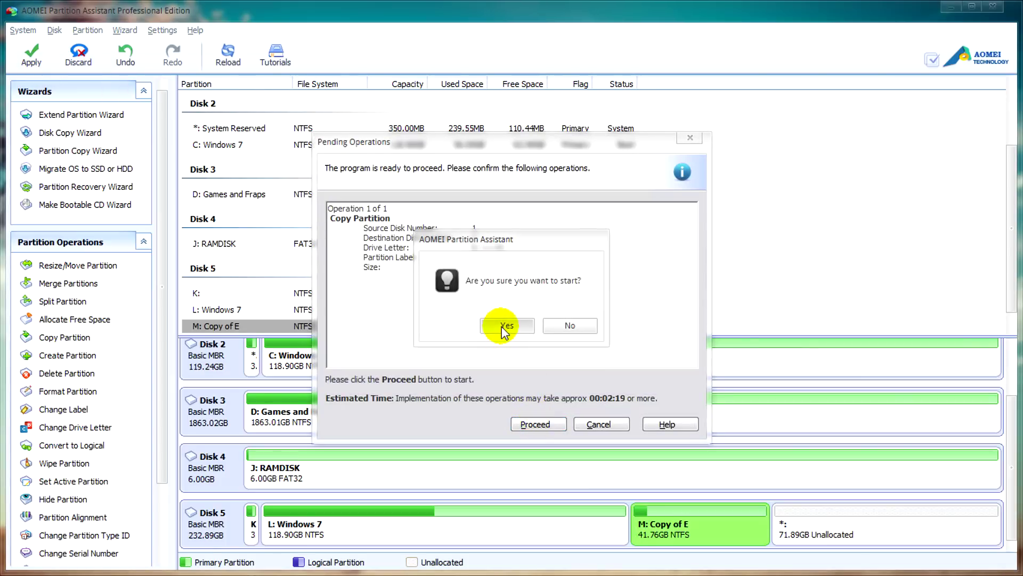